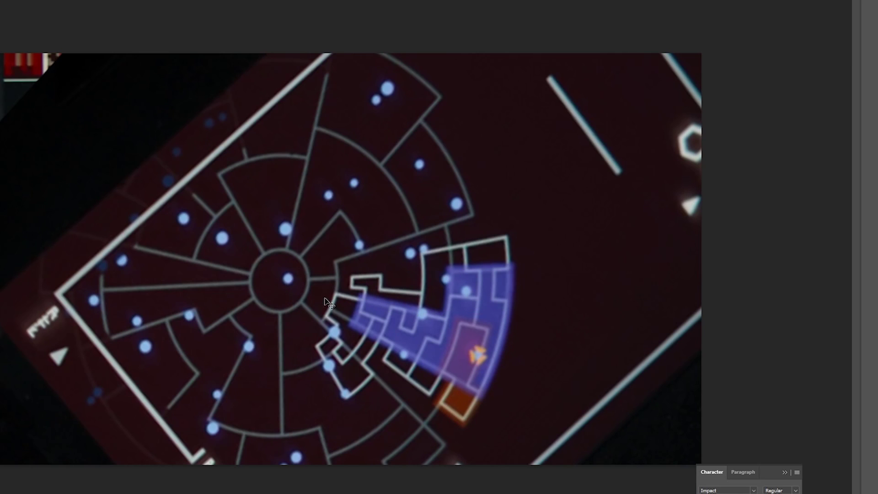
key(ctrl+t)
scroll(314, 267, down, 2)
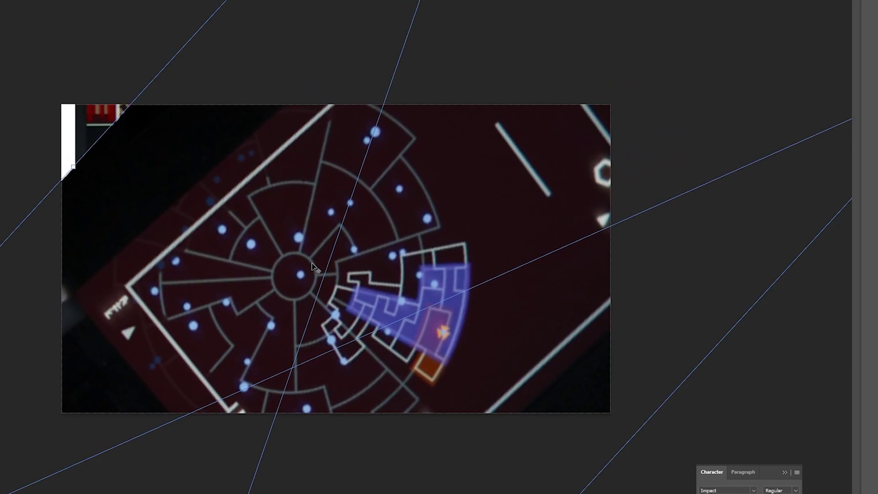
scroll(314, 267, down, 2)
drag(231, 97, 169, 492)
drag(371, 293, 430, 244)
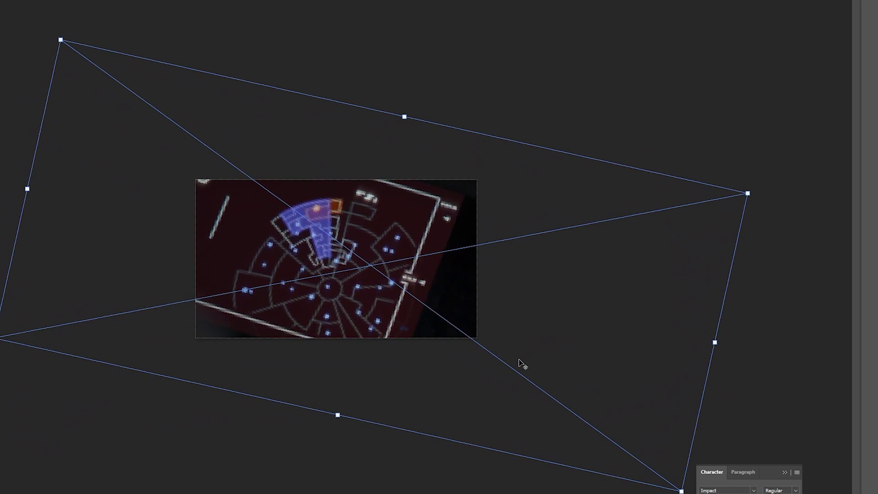
key(ctrl+plus)
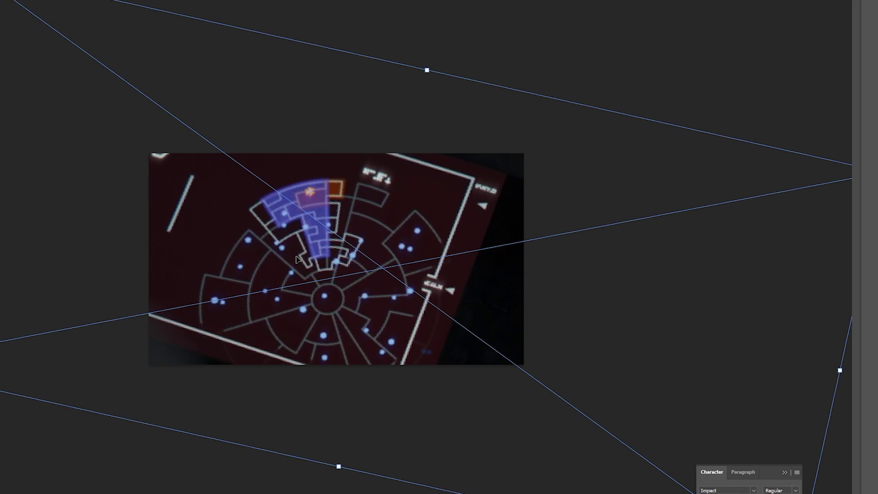
key(ctrl+minus)
key(ctrl+minus)
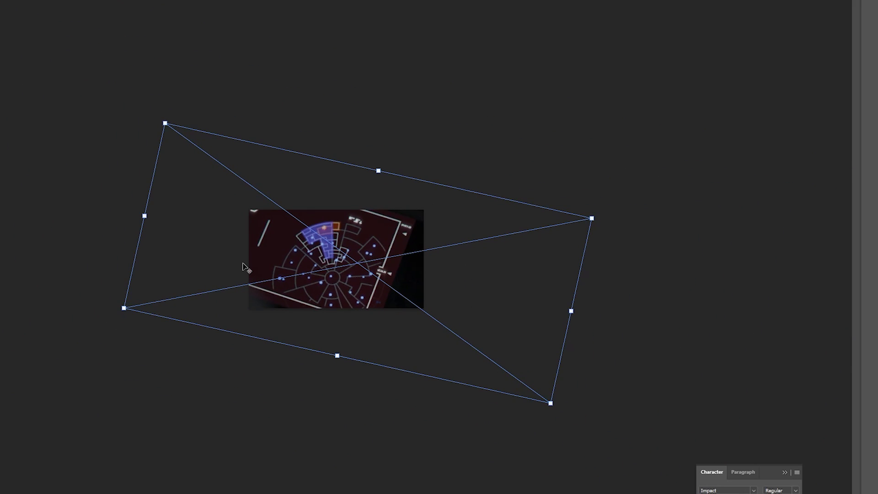
key(ctrl+plus)
key(ctrl+plus)
key(ctrl+plus)
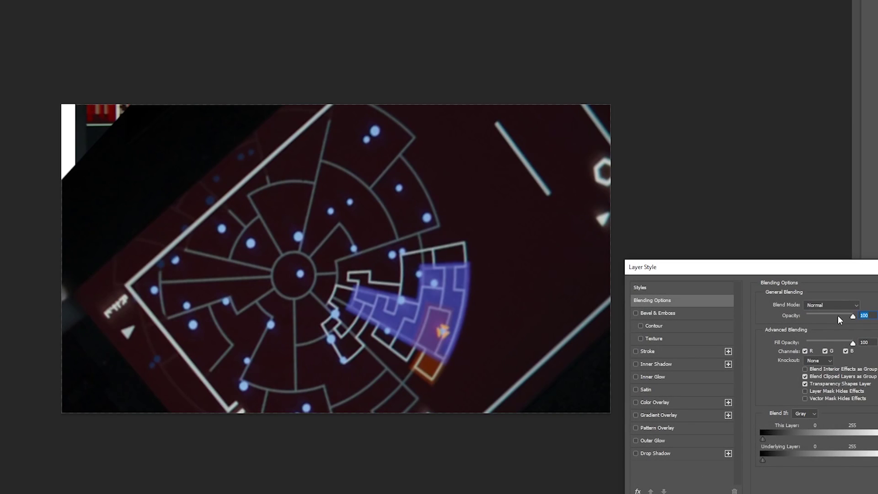
Lower the tilted HUD map layer's Blending Options opacity to 58% and apply it.
mouse_move(838, 316)
mouse_down()
mouse_move(825, 317)
mouse_move(834, 317)
mouse_up()
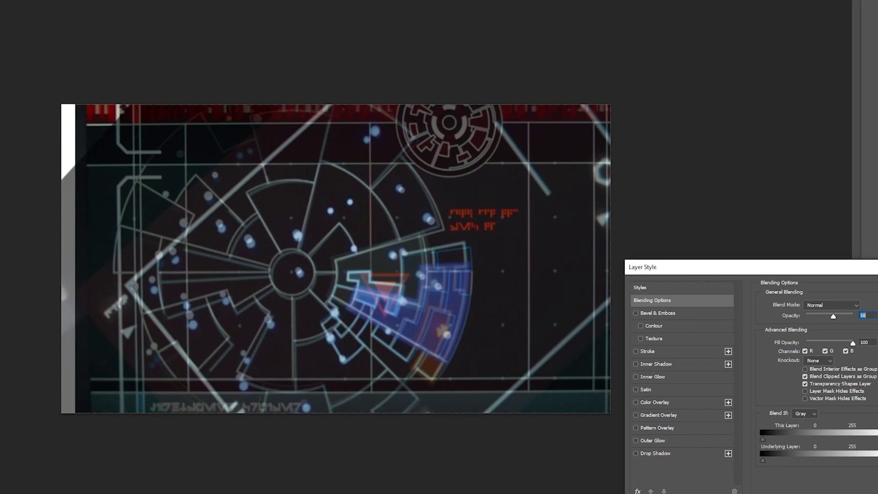
key(Return)
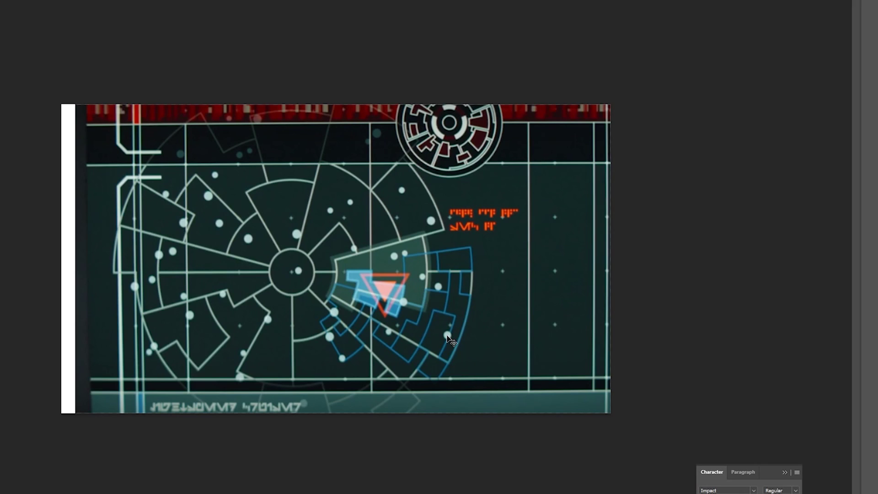
Drag the placed 'THE GALAXY' map left, then back to the centre of the HUD screenshot.
scroll(379, 319, up, 5)
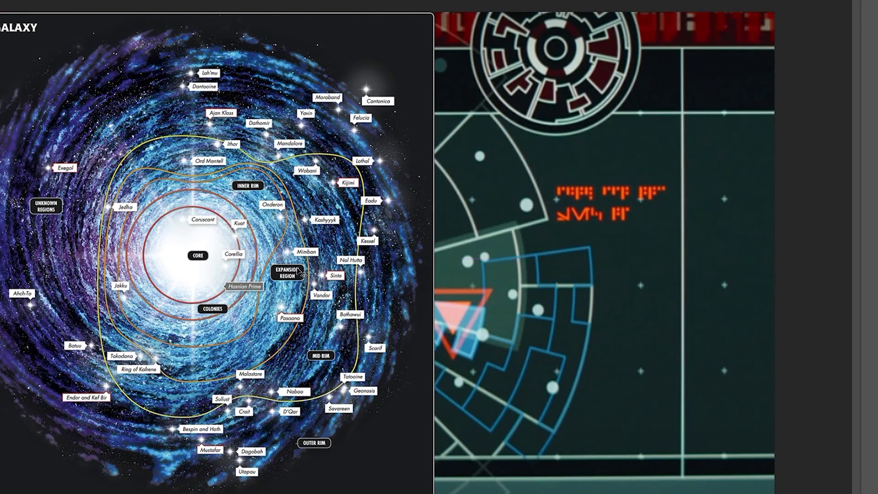
drag(298, 271, 95, 261)
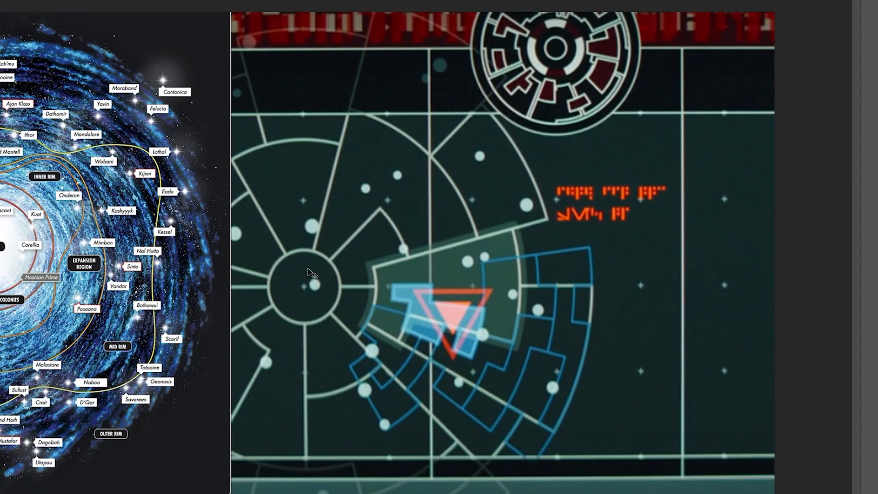
drag(59, 296, 378, 312)
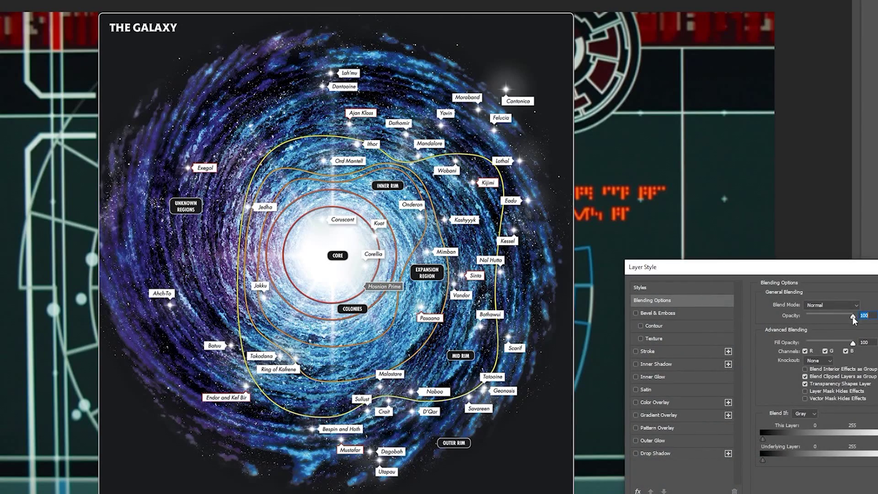
Set the canon galaxy map to about 46% opacity and nudge it left and down.
drag(853, 317, 828, 317)
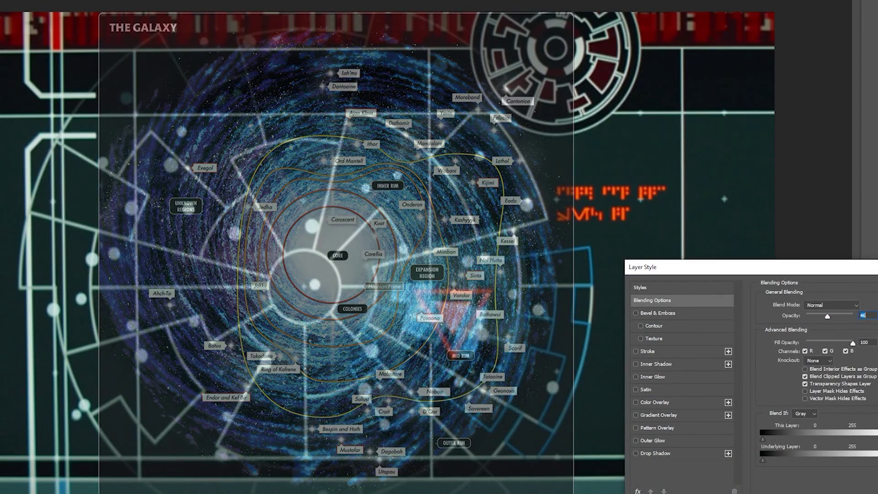
key(Return)
drag(410, 321, 371, 336)
mouse_move(334, 313)
mouse_down()
mouse_move(354, 323)
mouse_move(345, 321)
mouse_up()
Free Transform the galaxy map wider and larger over the red triangle, then paste the Legends map.
key(ctrl+plus)
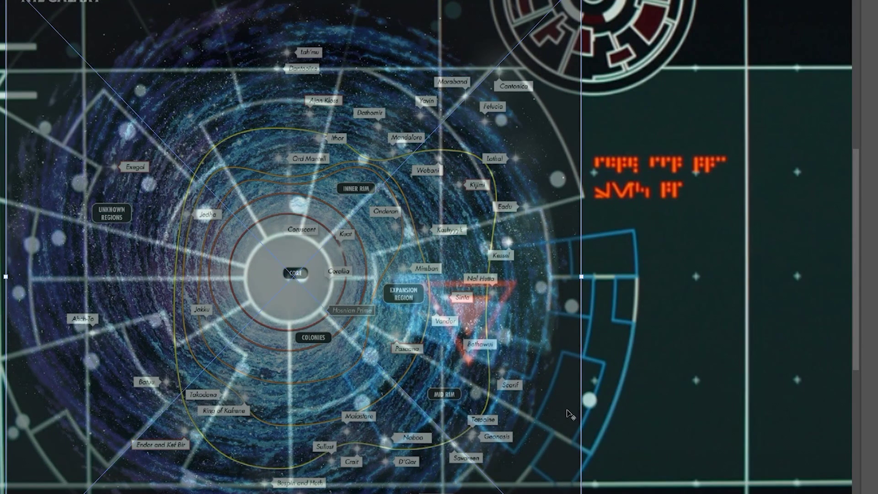
key(ctrl+minus)
key(ctrl+t)
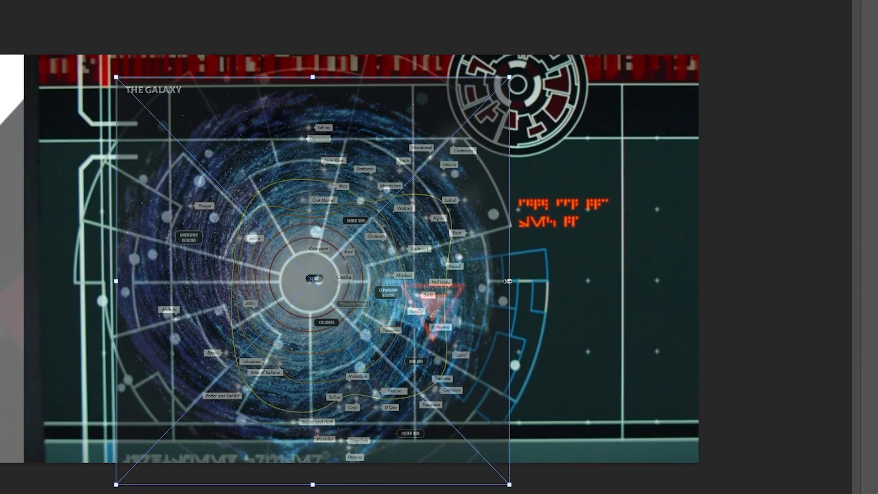
drag(508, 280, 627, 288)
drag(553, 349, 536, 295)
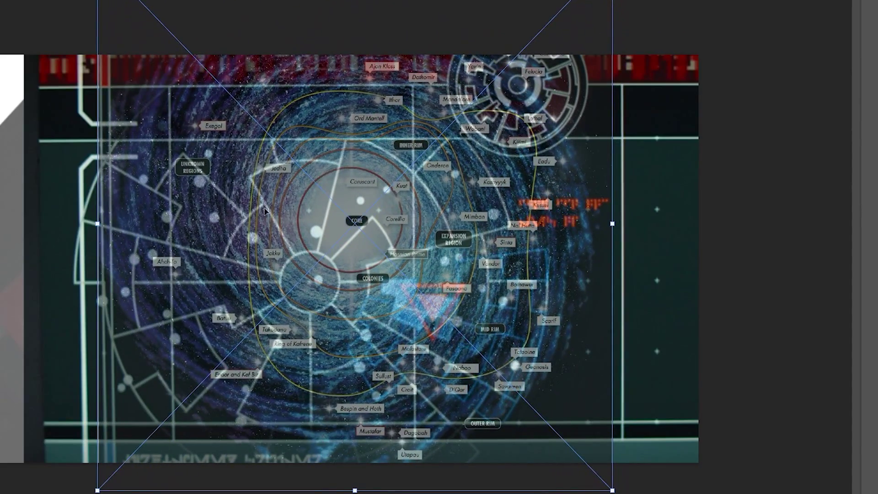
drag(97, 223, 256, 306)
key(Return)
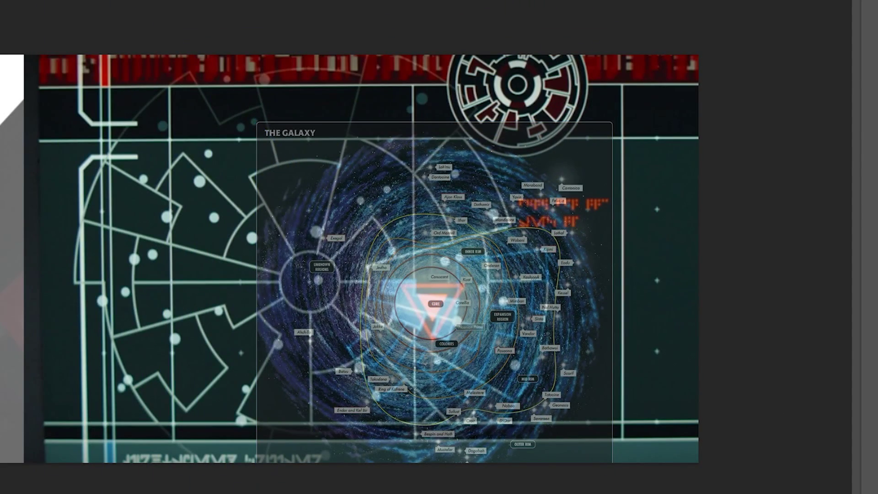
key(ctrl+v)
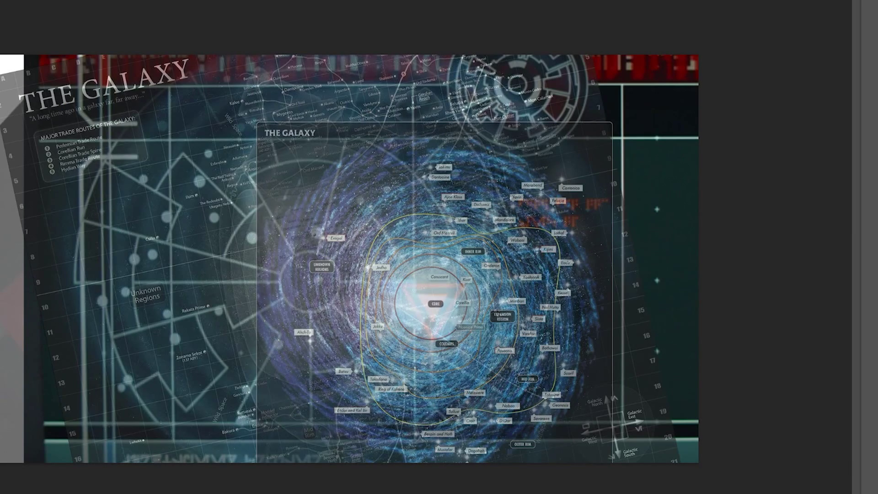
Rotate the pasted Legends map upright and adjust its opacity in Blending Options.
key(ctrl+])
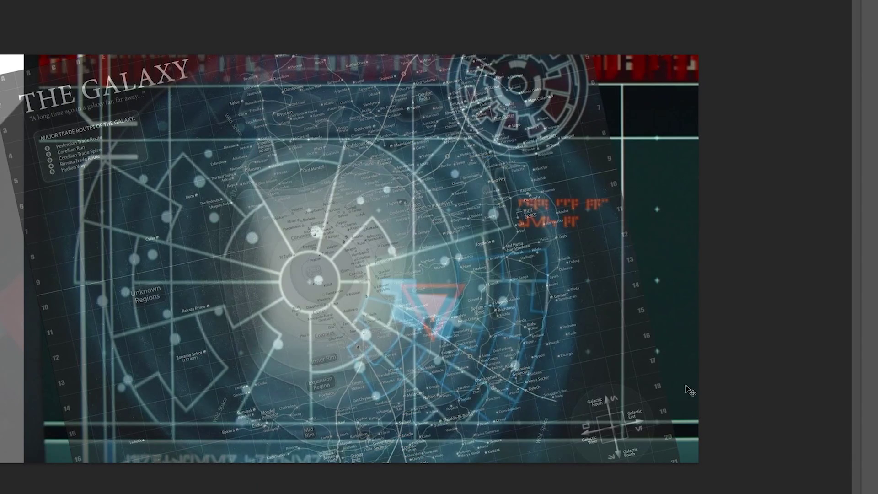
key(ctrl+t)
drag(657, 335, 700, 300)
key(Return)
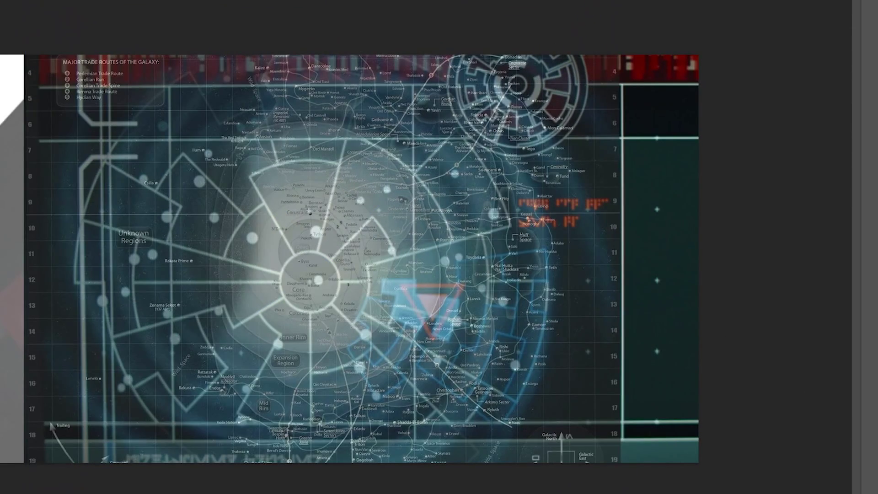
double_click(866, 417)
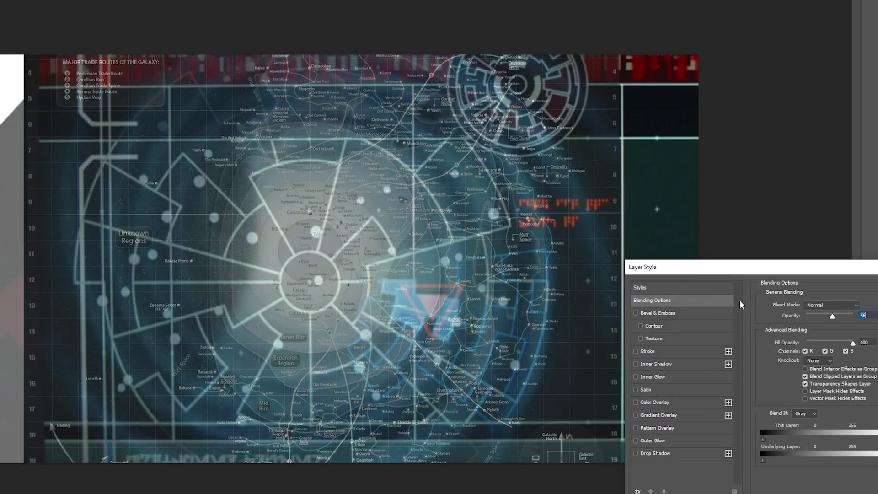
mouse_move(829, 315)
mouse_down()
mouse_move(864, 316)
mouse_move(831, 322)
mouse_up()
Close Layer Style, try shifting the map right, then cancel and undo to the earlier rotated placement.
key(Return)
scroll(457, 347, up, 5)
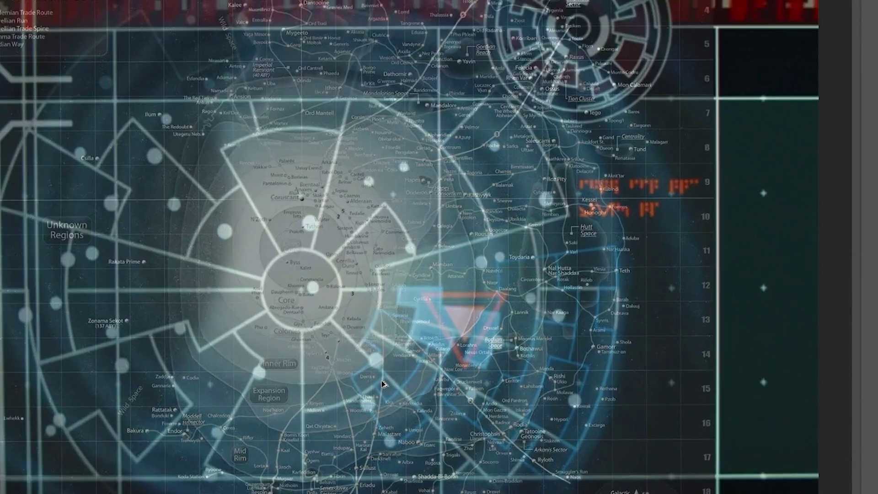
scroll(431, 428, up, 3)
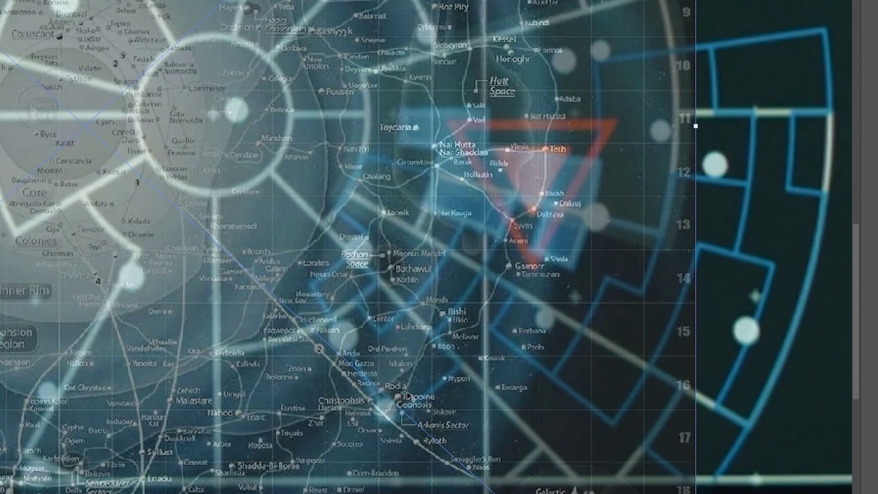
key(ctrl+minus)
key(ctrl+minus)
key(ctrl+minus)
drag(511, 319, 606, 323)
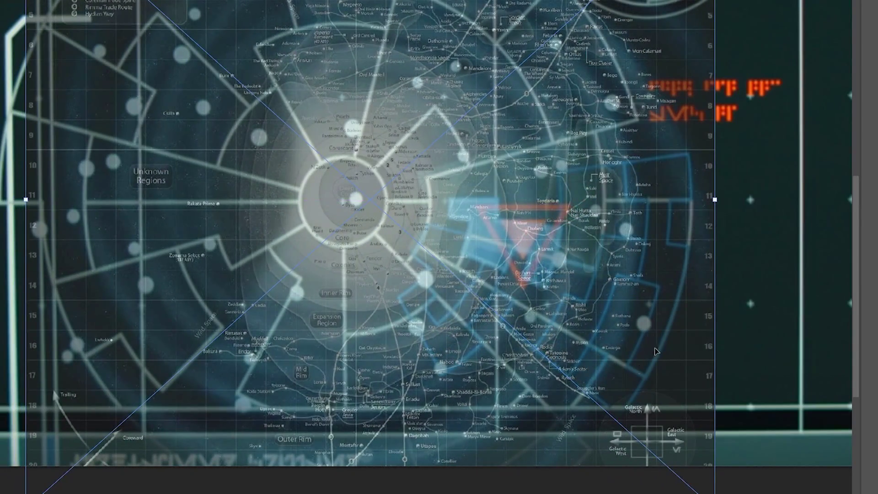
key(Escape)
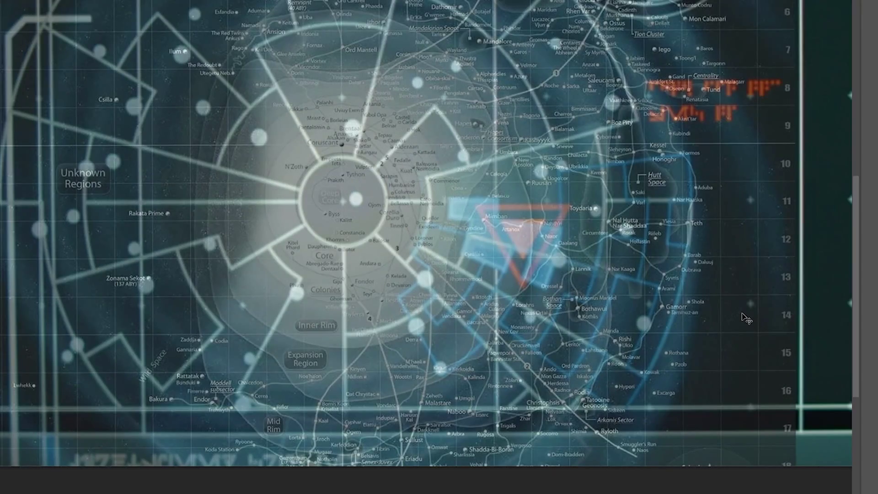
key(ctrl+z)
key(ctrl+z)
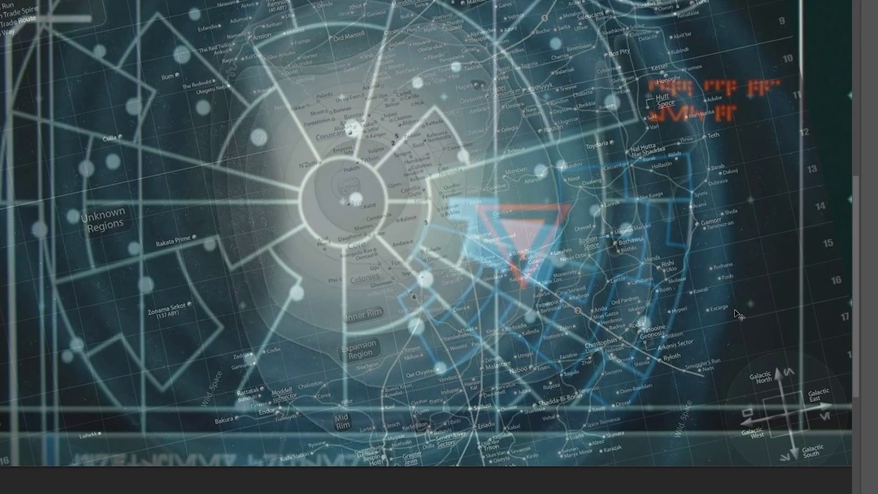
Nudge the tilted Legends map overlay slightly left and down, then zoom out.
drag(632, 338, 631, 339)
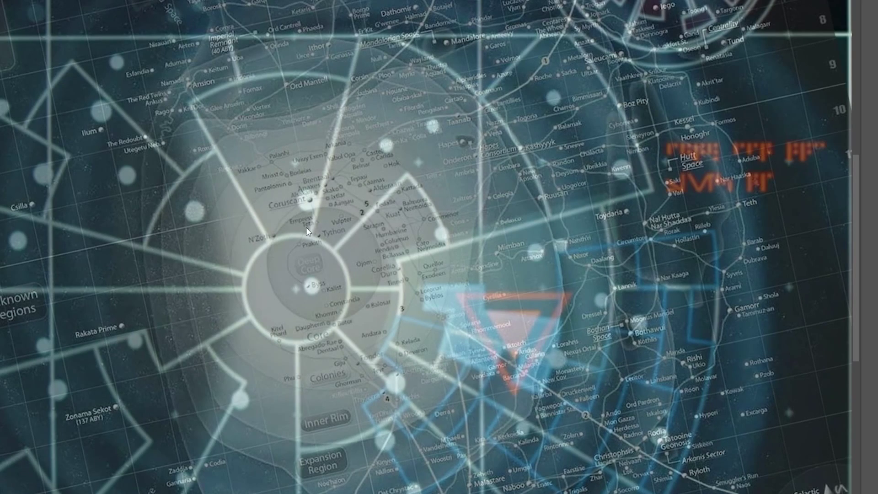
scroll(306, 227, down, 4)
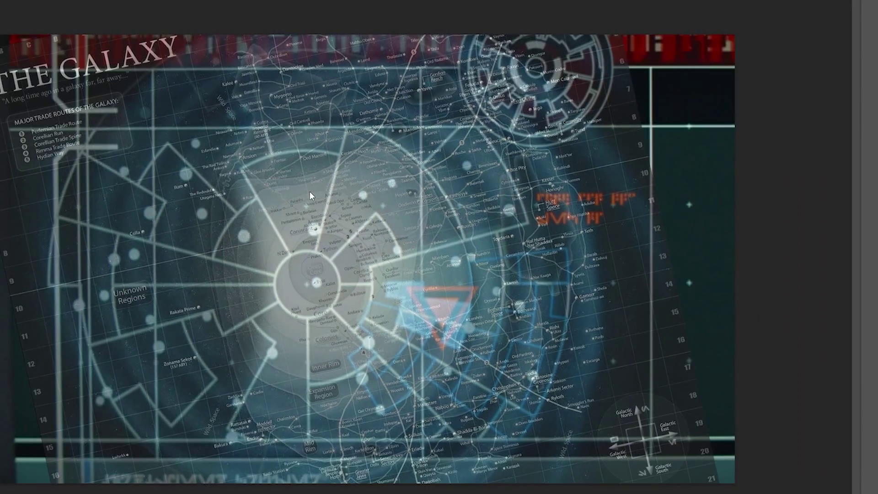
Zoom out over the canon galaxy map overlay on the HUD.
scroll(313, 215, down, 2)
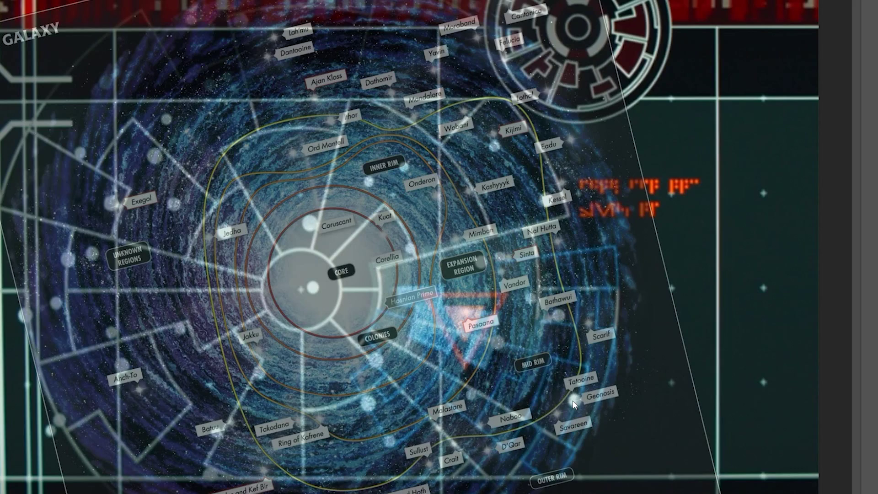
Zoom out and back in around the canon galaxy map overlay.
scroll(224, 322, down, 5)
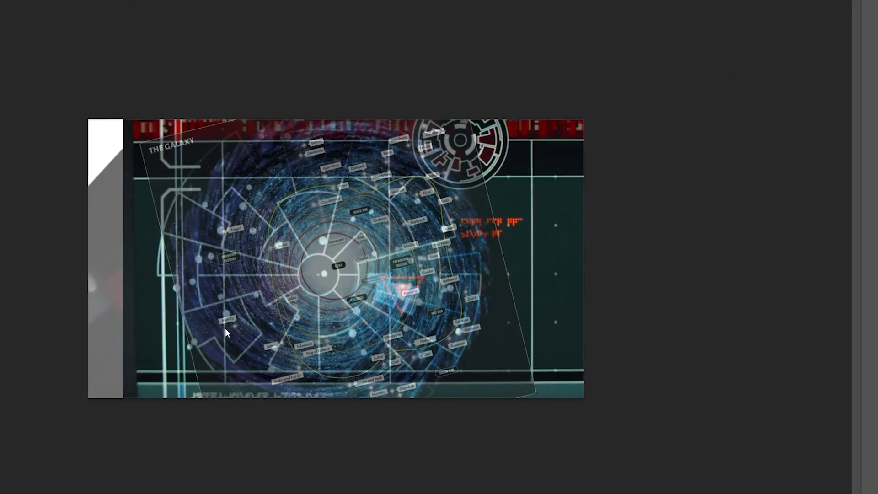
scroll(225, 327, up, 8)
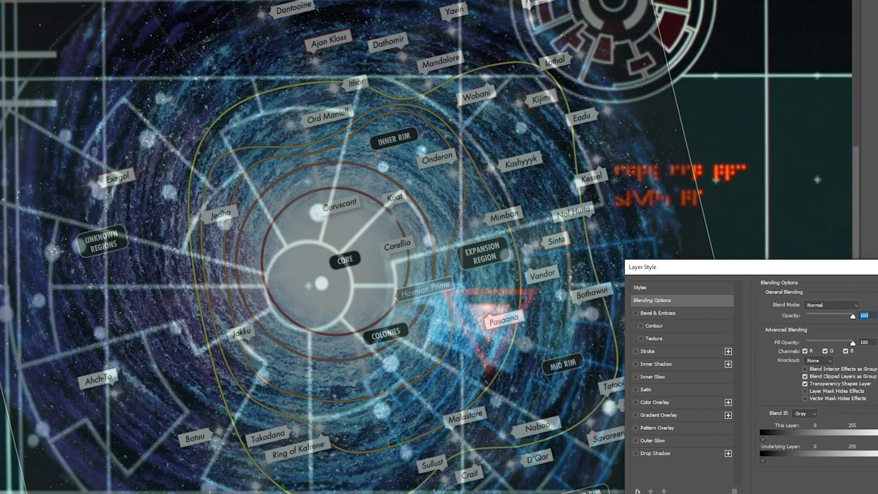
Close the Layer Style dialog for the canon map overlay.
key(Return)
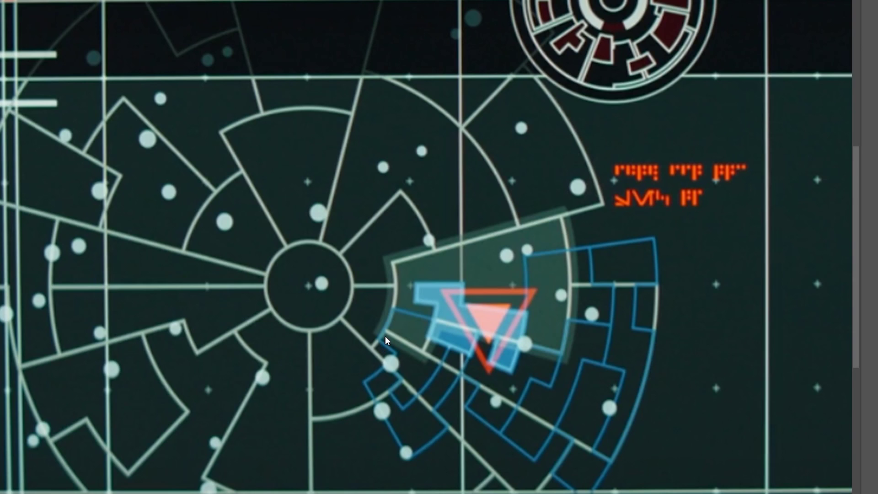
Zoom in on the HUD's red triangle beneath the Legends map overlay.
scroll(385, 335, up, 2)
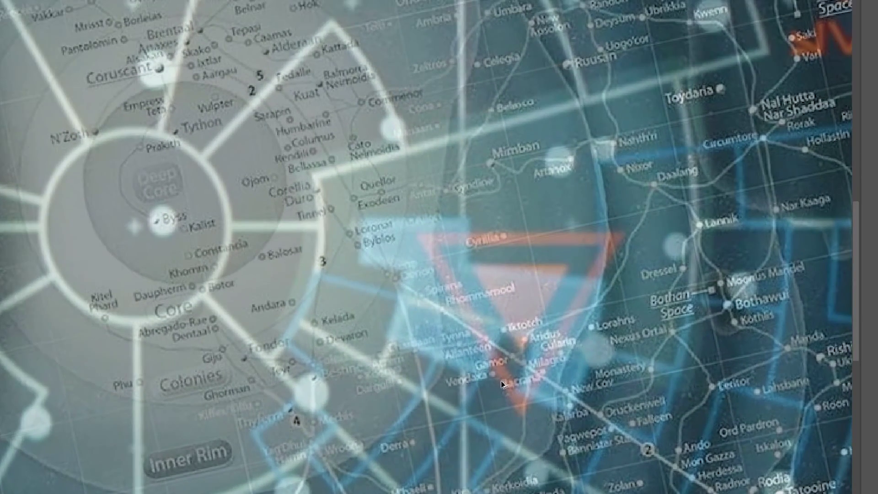
scroll(516, 343, up, 4)
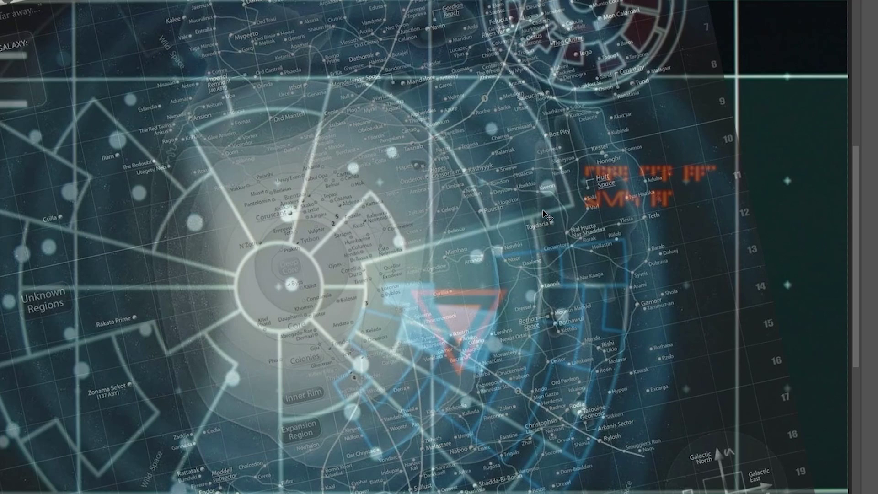
Zoom in on the Legends map overlay around the red triangle among the Mid Rim worlds.
scroll(539, 226, up, 2)
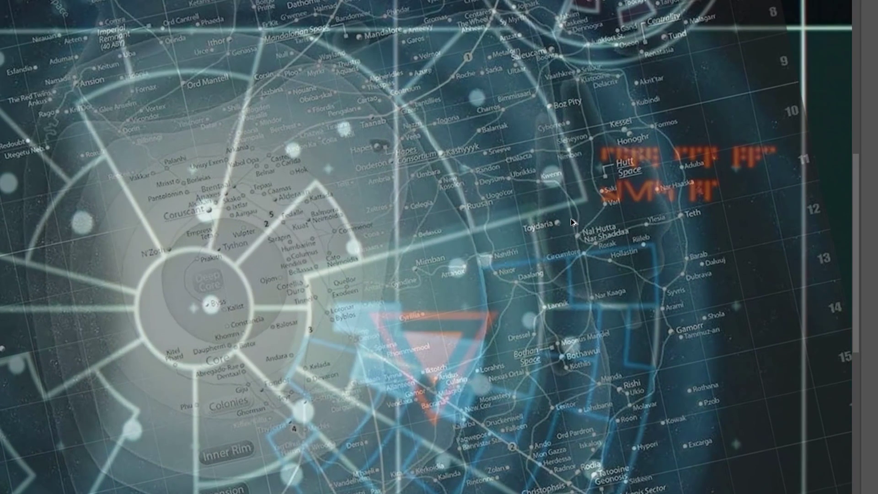